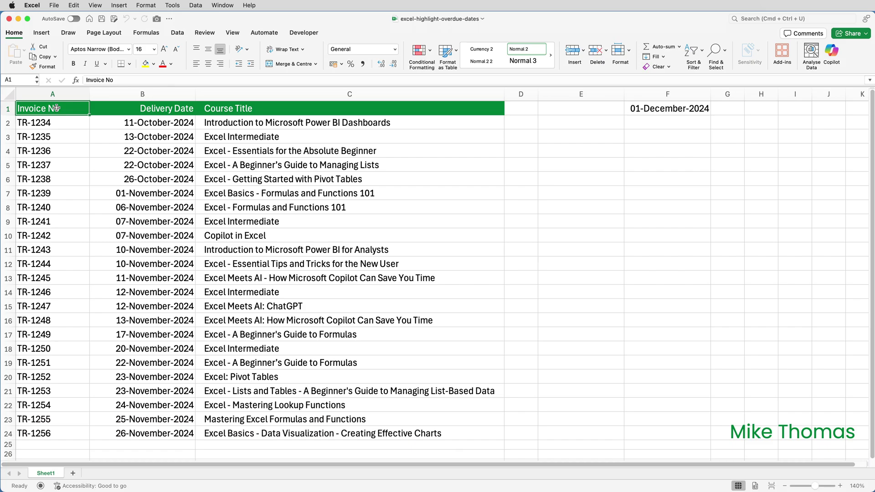
Step: Select invoice numbers TR-1234 to TR-1256 in A2:A24 and bring up Conditional Formatting
left_click(36, 120)
left_click_drag(35, 121, 41, 432)
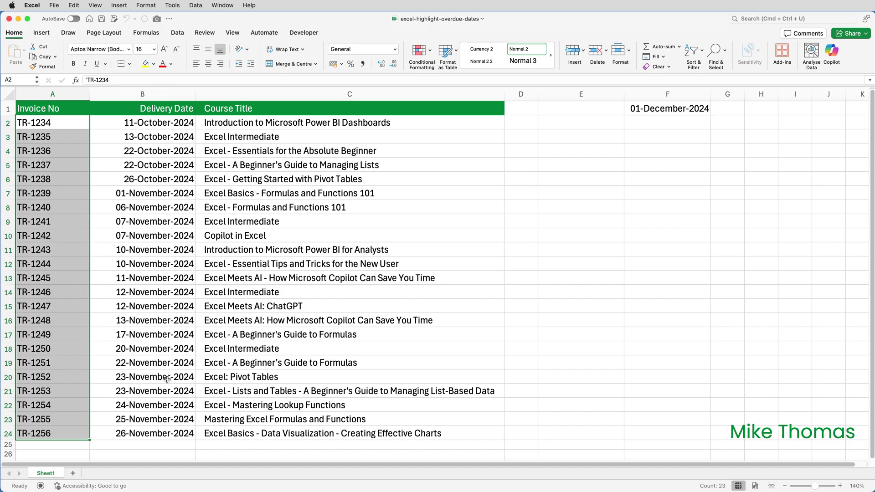
left_click(419, 52)
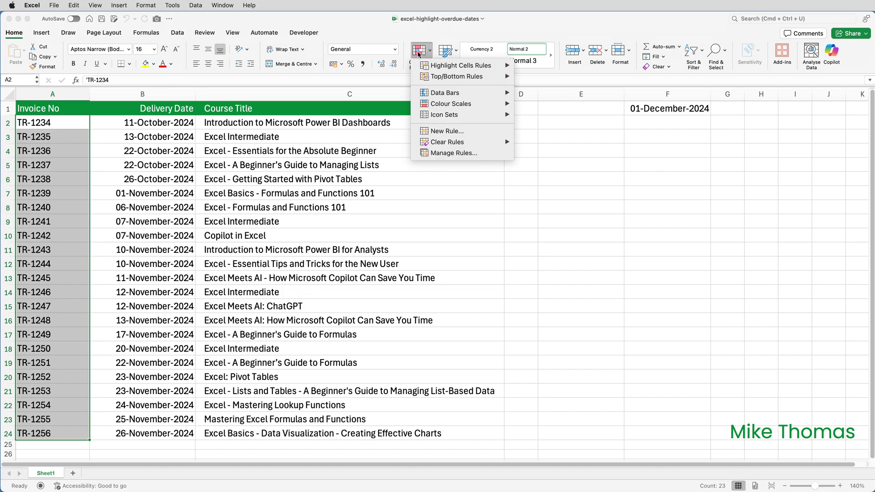
Step: Create a new Classic-style rule of type 'Use a formula to determine which cells to format'
left_click(449, 134)
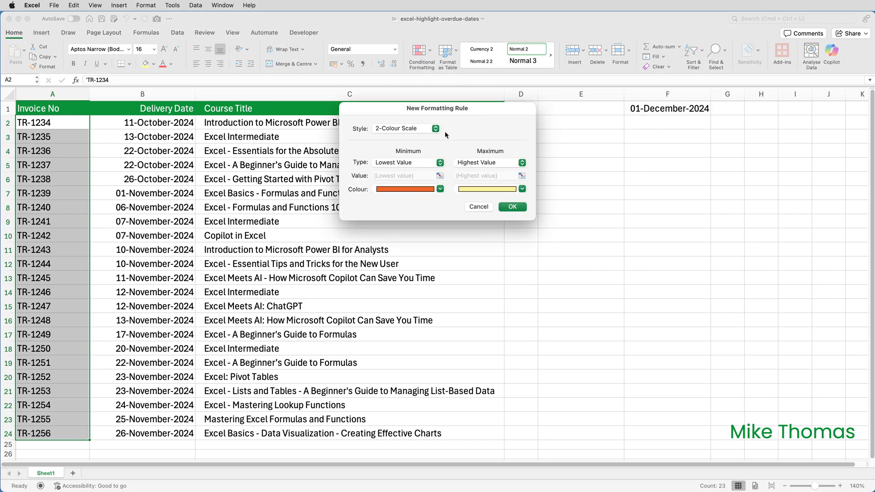
left_click(436, 130)
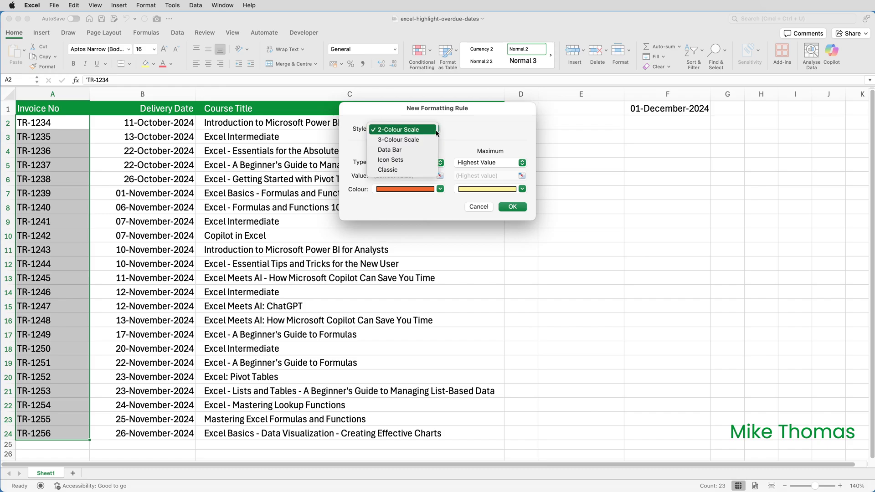
left_click(422, 172)
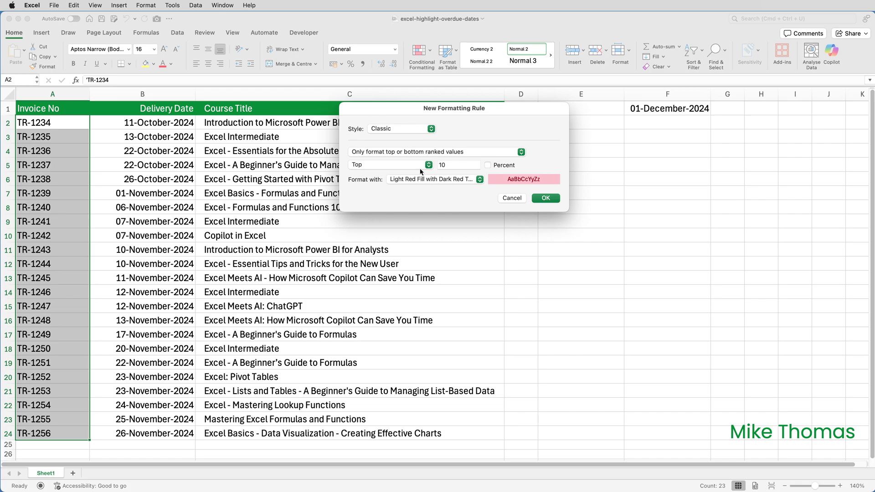
left_click(420, 154)
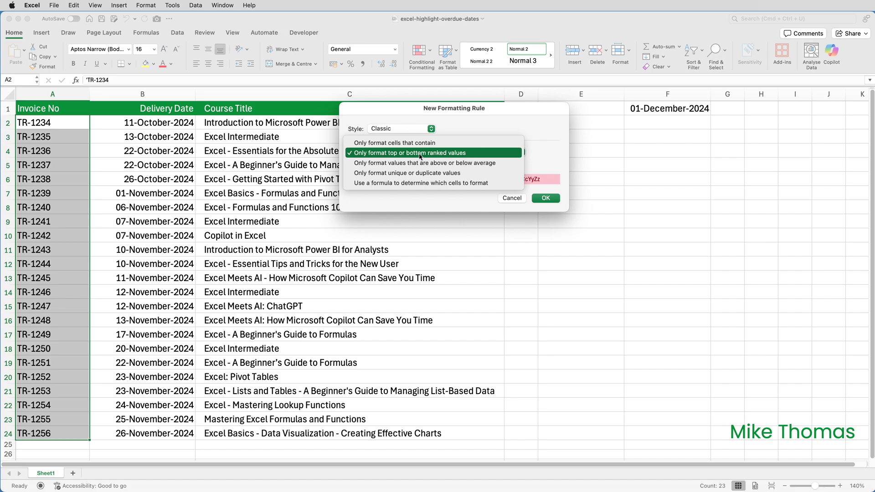
left_click(416, 185)
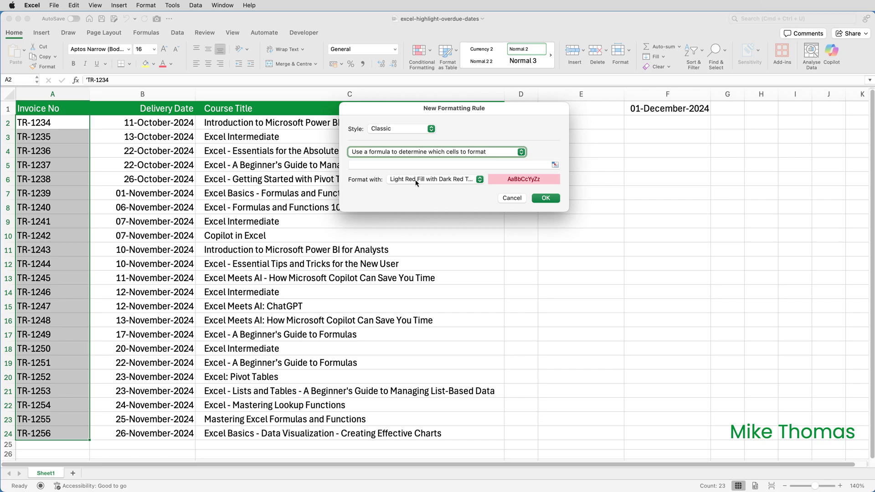
left_click(416, 182)
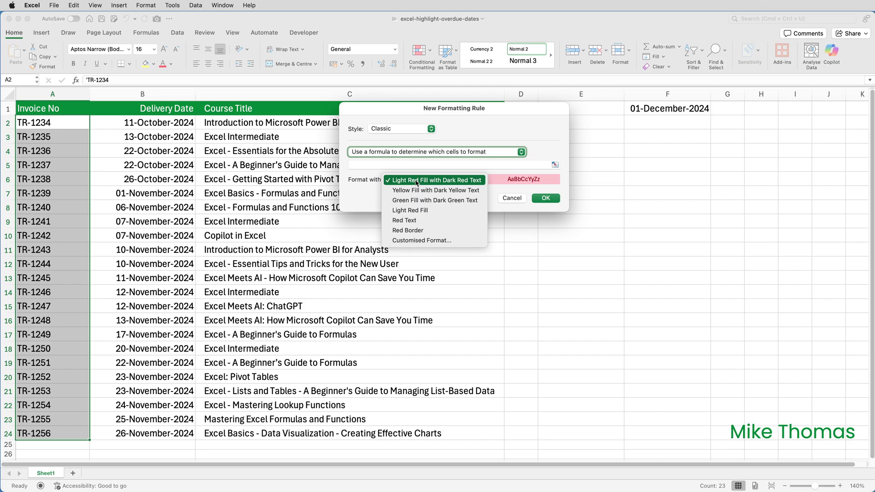
Step: Give the rule a customised format with red background fill and white font colour
left_click(427, 241)
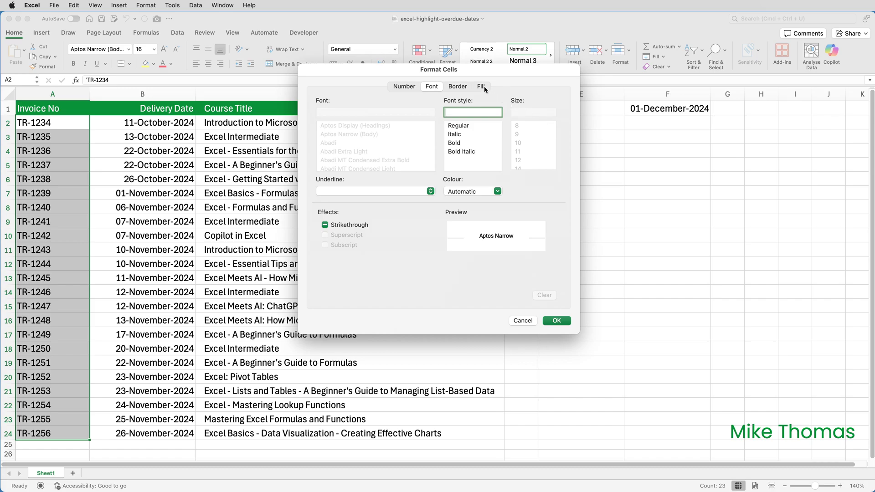
left_click(484, 87)
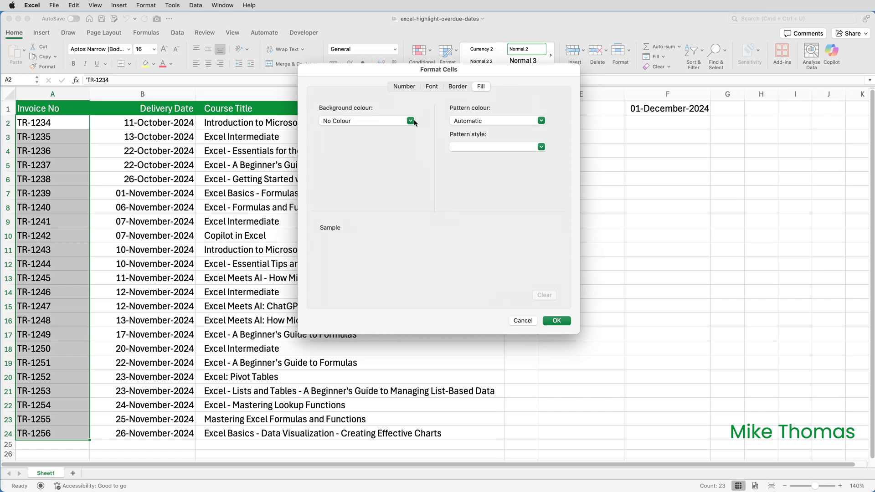
left_click(413, 122)
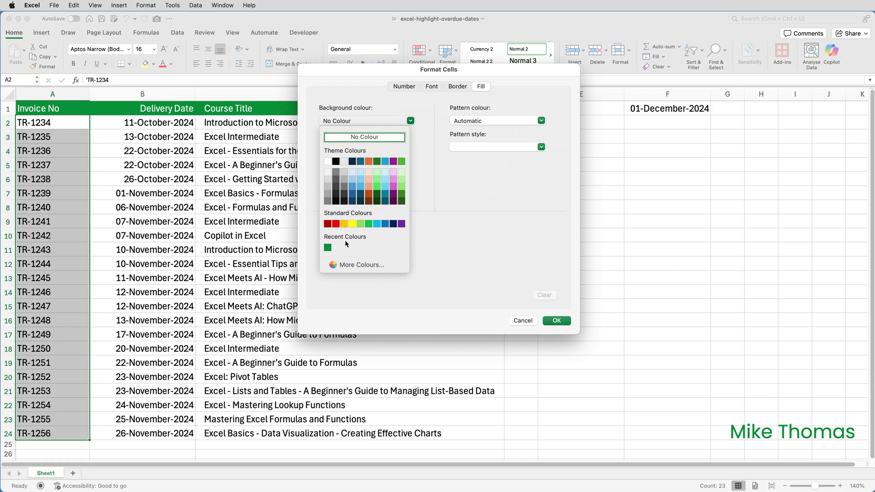
left_click(336, 224)
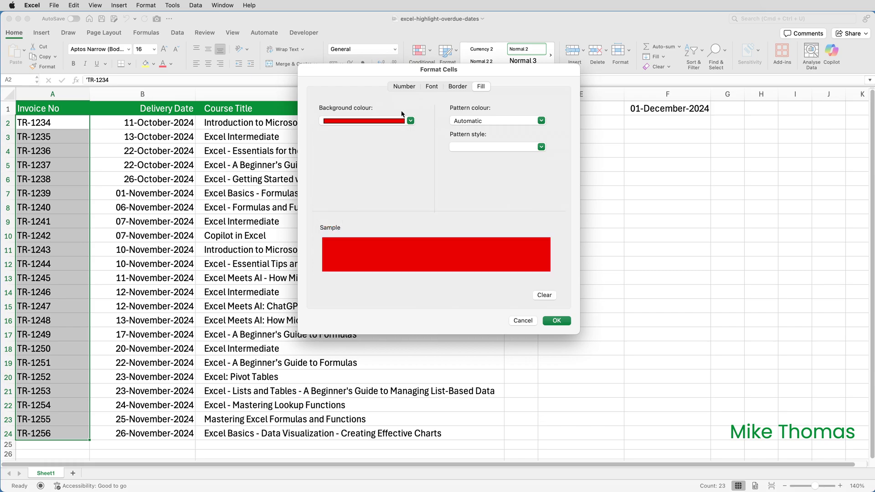
left_click(430, 87)
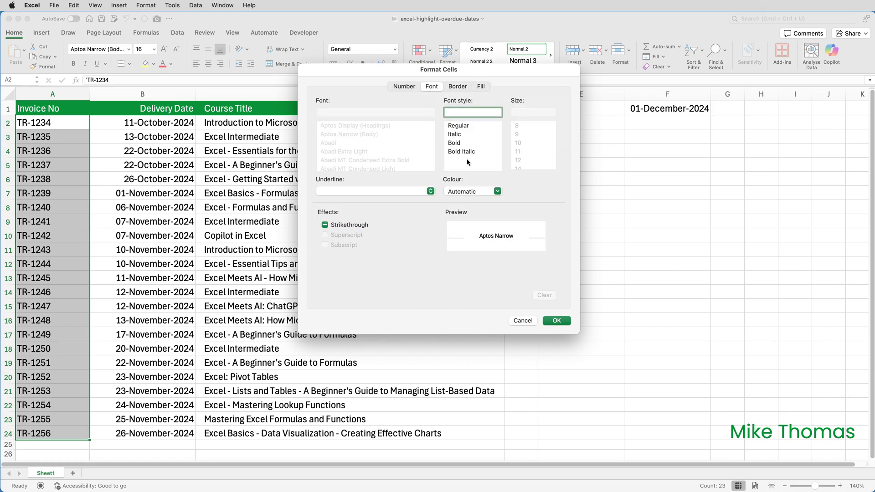
left_click(475, 192)
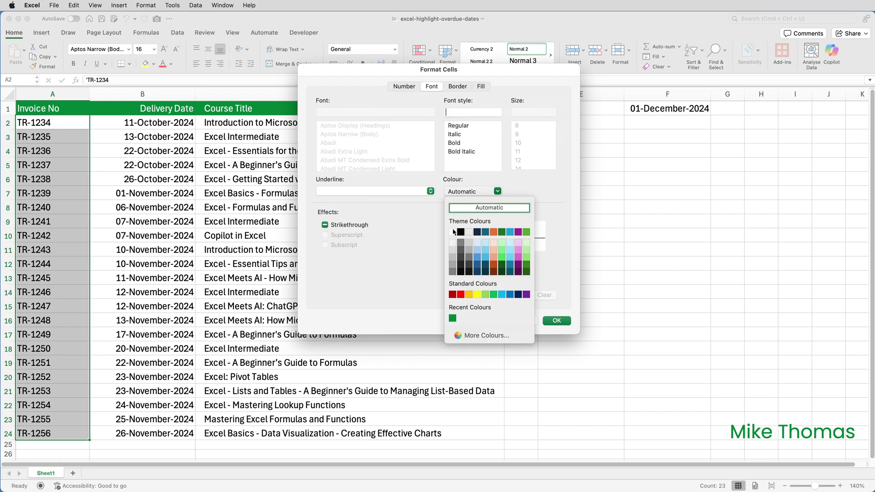
left_click(454, 232)
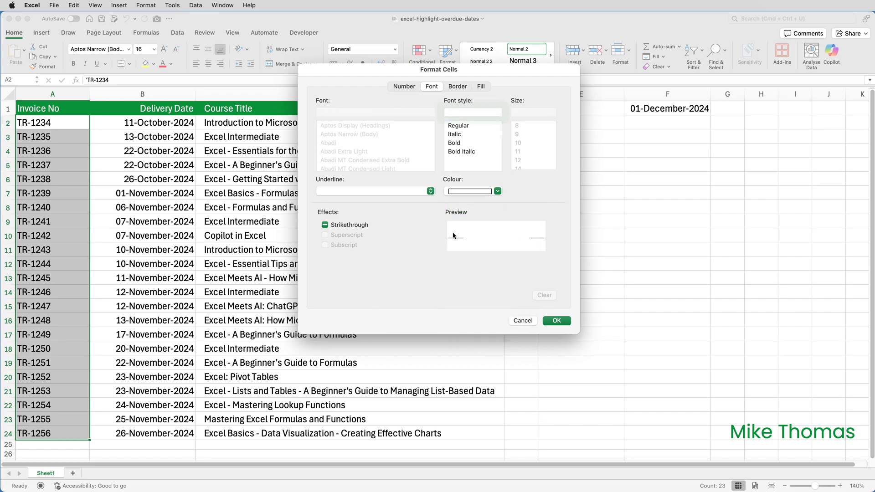
left_click(555, 321)
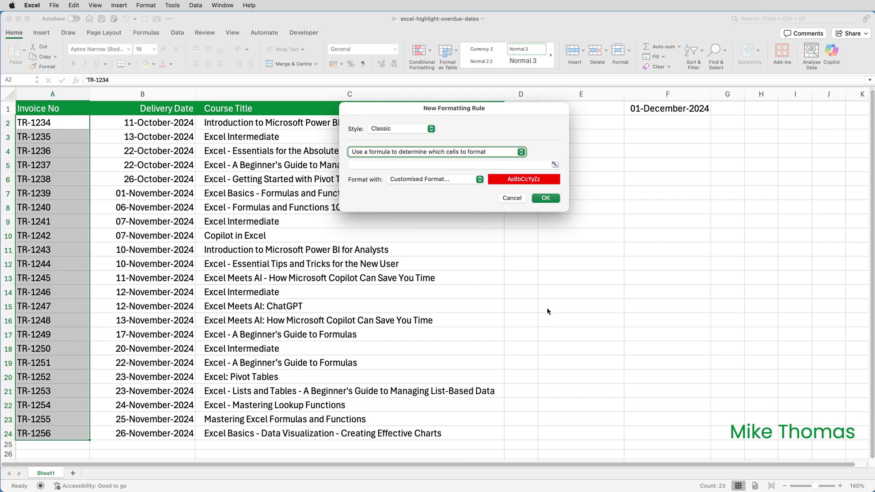
Step: Enter the rule formula =$F$1-B2 > 30, keeping B2 relative for each row
left_click(396, 164)
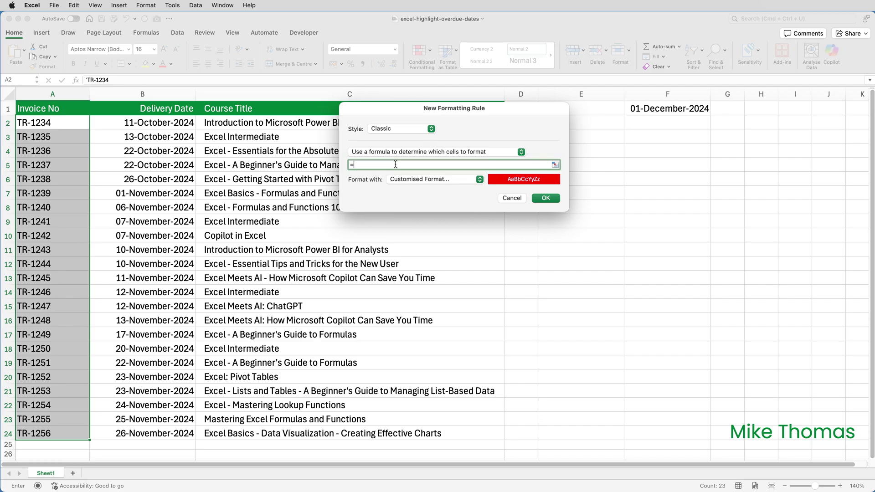
type("=")
left_click(666, 110)
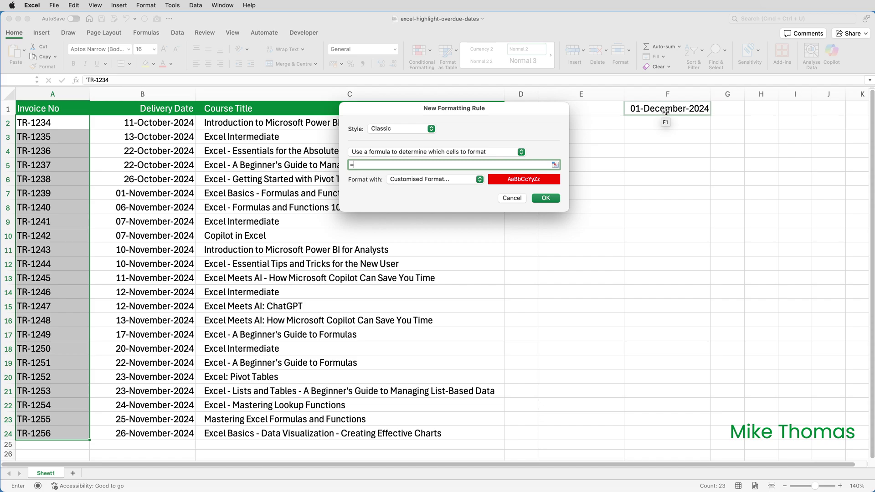
left_click(666, 111)
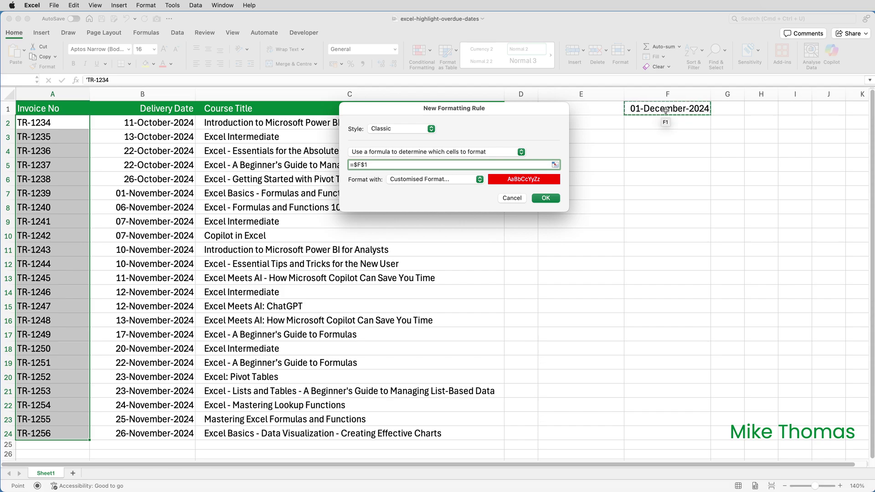
type("-")
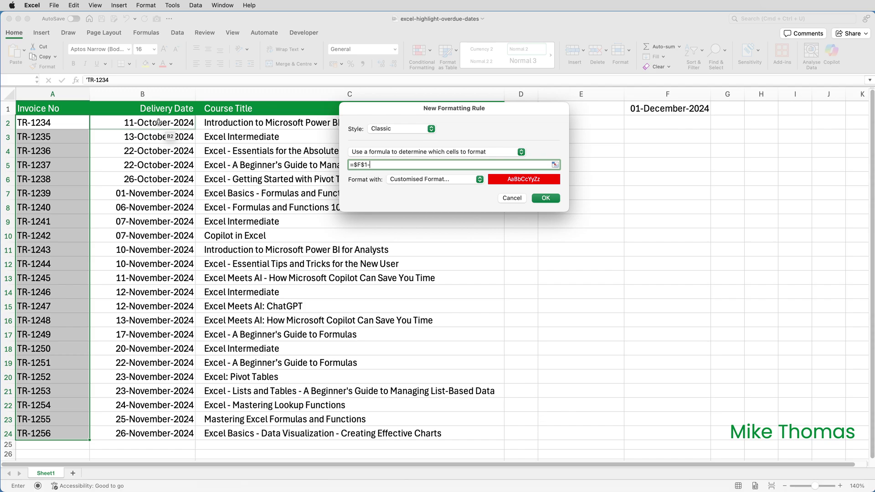
left_click(158, 122)
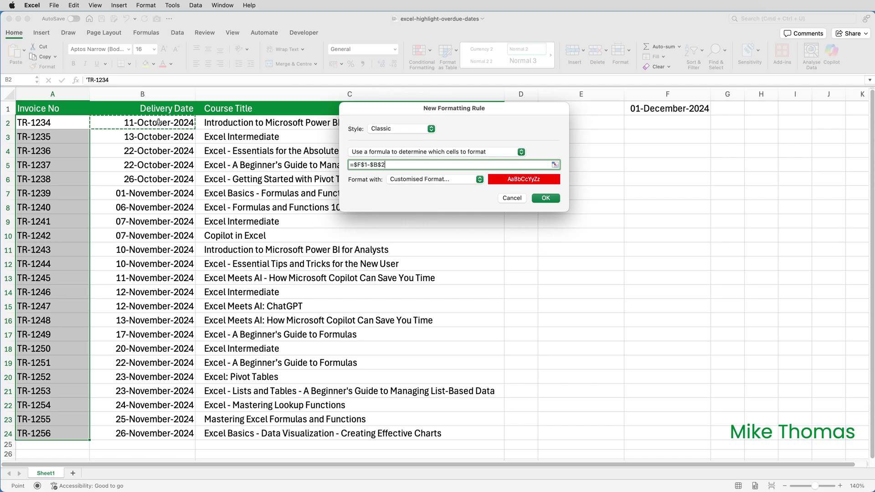
key("Left")
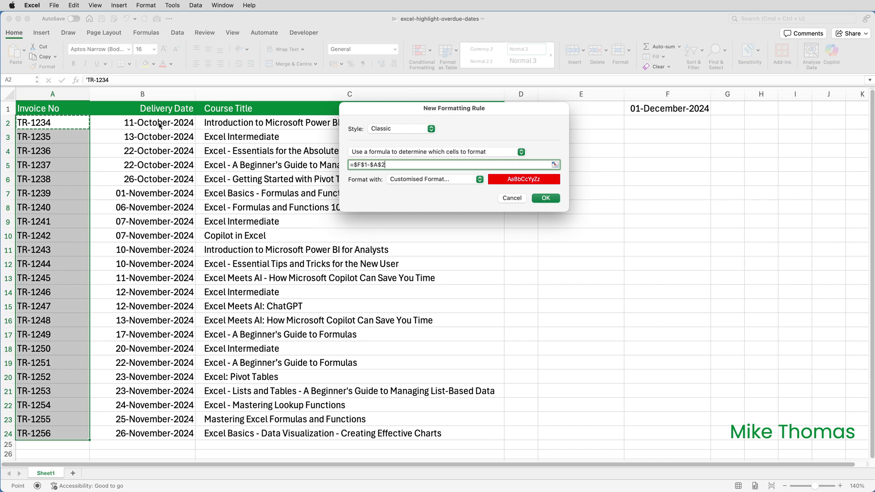
left_click(159, 126)
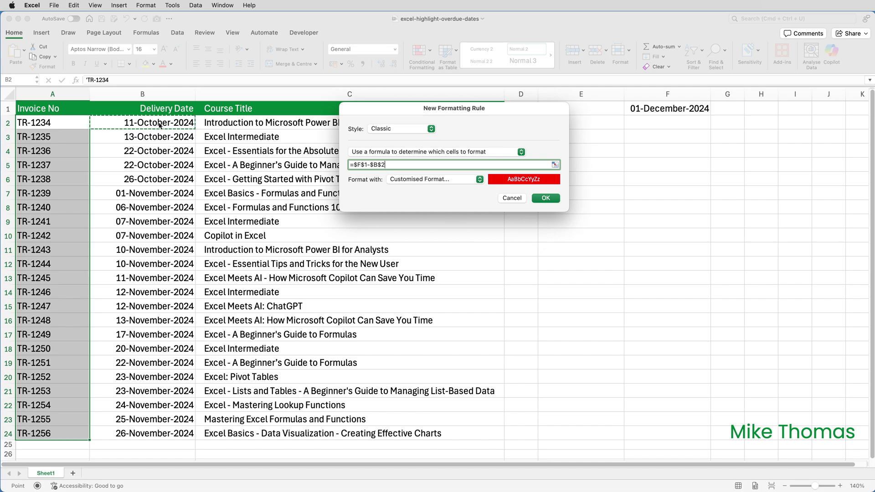
key("F4")
key("F4")
key("F4")
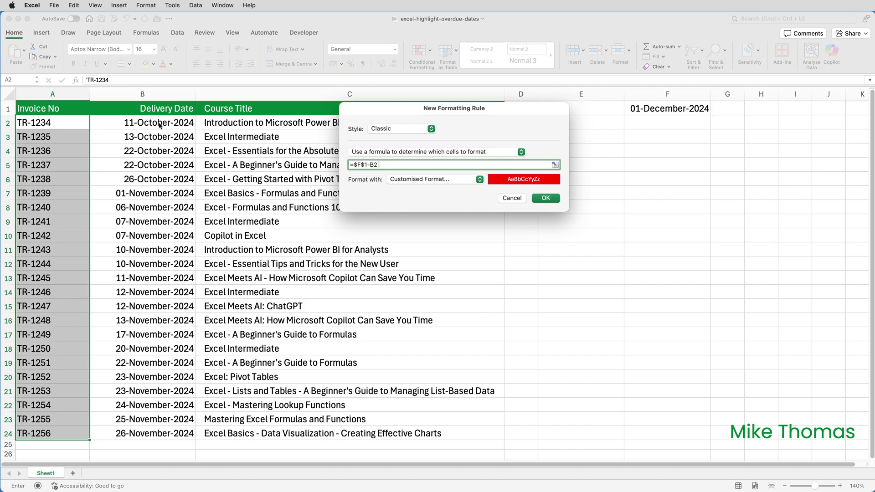
type("> 30")
Step: Apply the rule, then change F1 to 02-December-2024 so TR-1239 also turns red
left_click(555, 200)
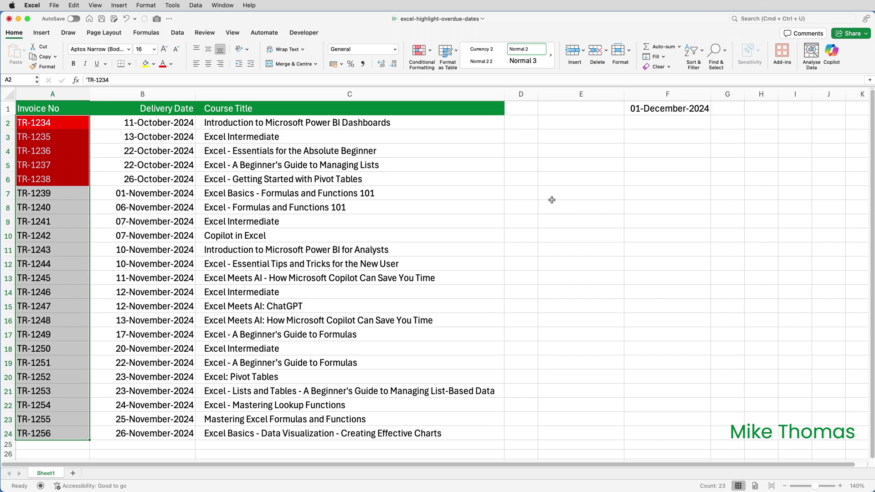
double_click(647, 110)
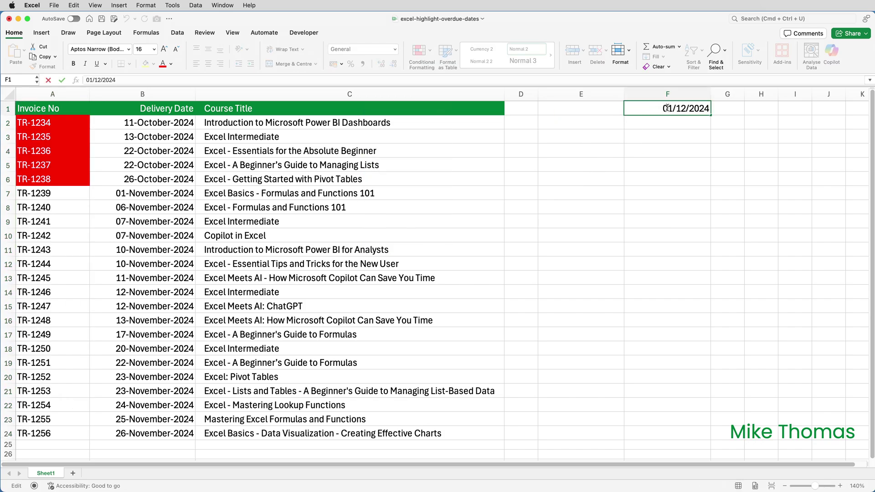
key("Delete")
type("2")
key("ctrl+Return")
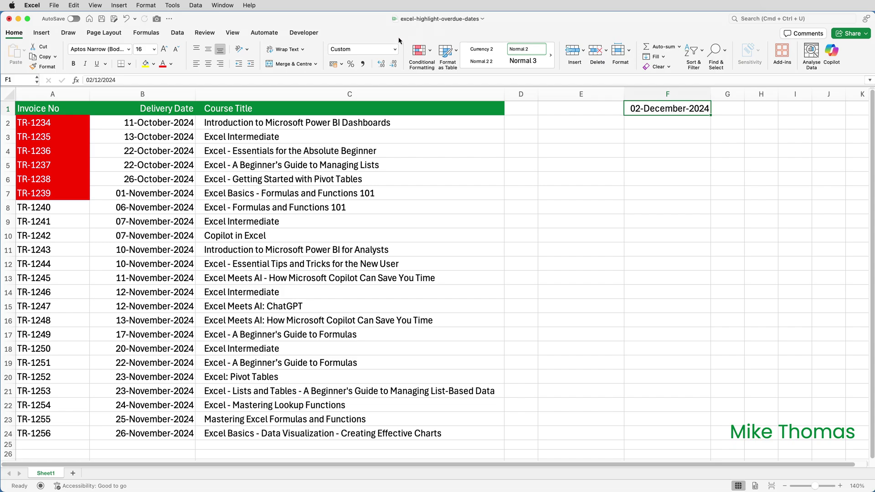
Step: In Manage Rules, list This Worksheet's rules and edit the =$F$1-B2 > 30 rule
left_click(425, 53)
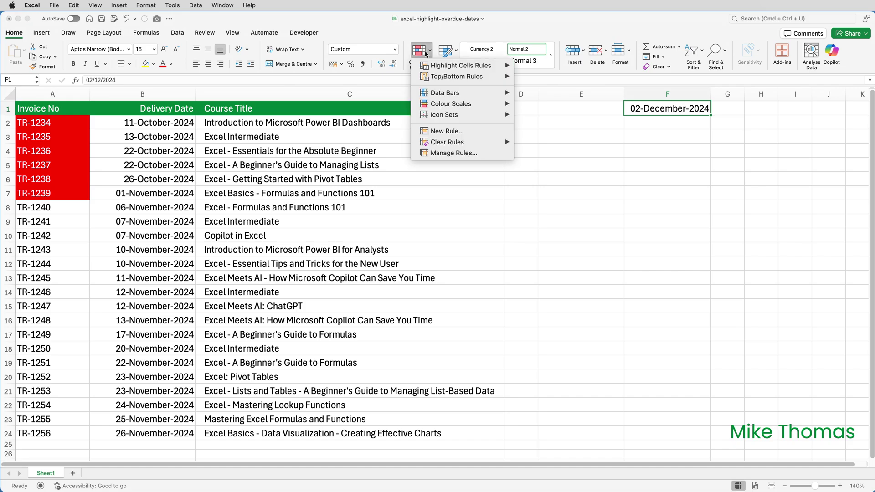
left_click(451, 152)
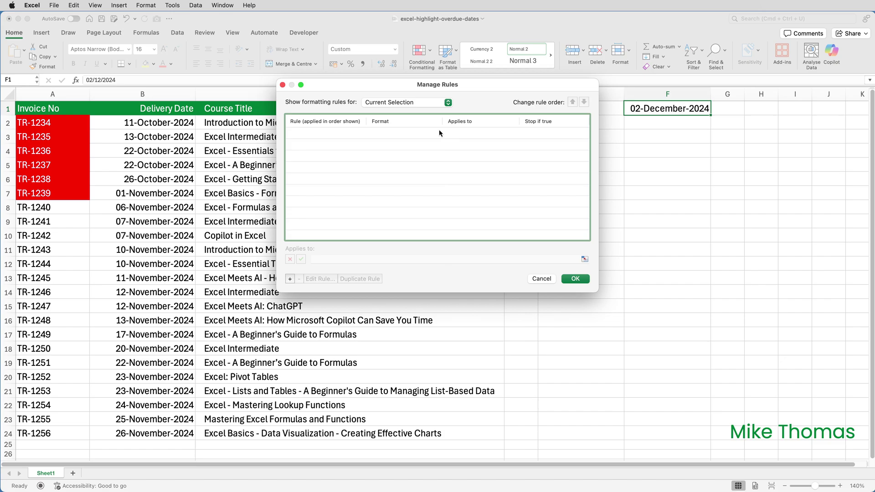
left_click(425, 107)
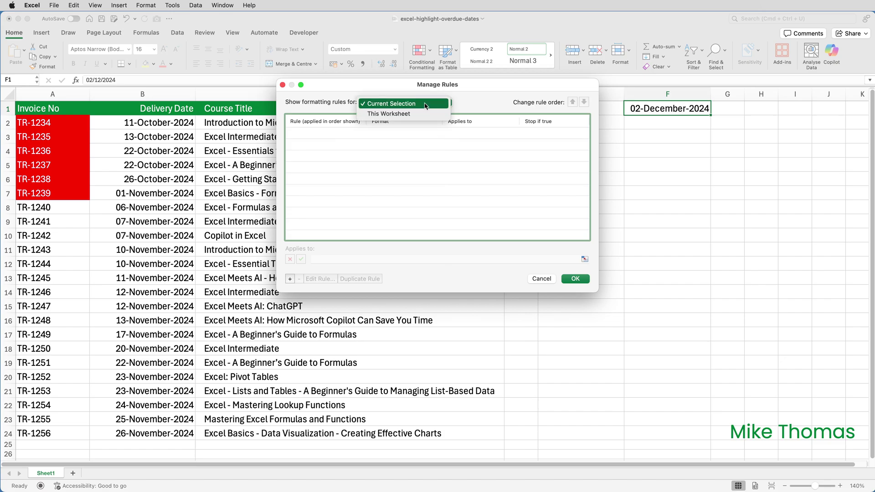
left_click(418, 116)
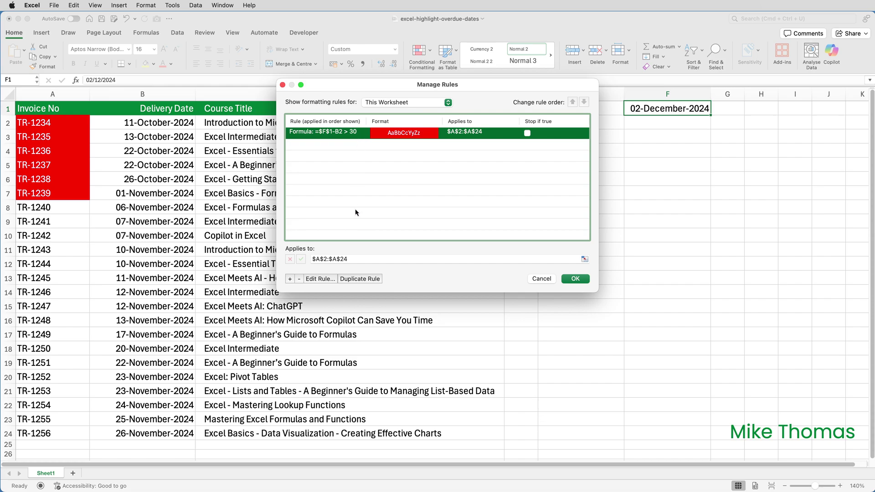
left_click(326, 280)
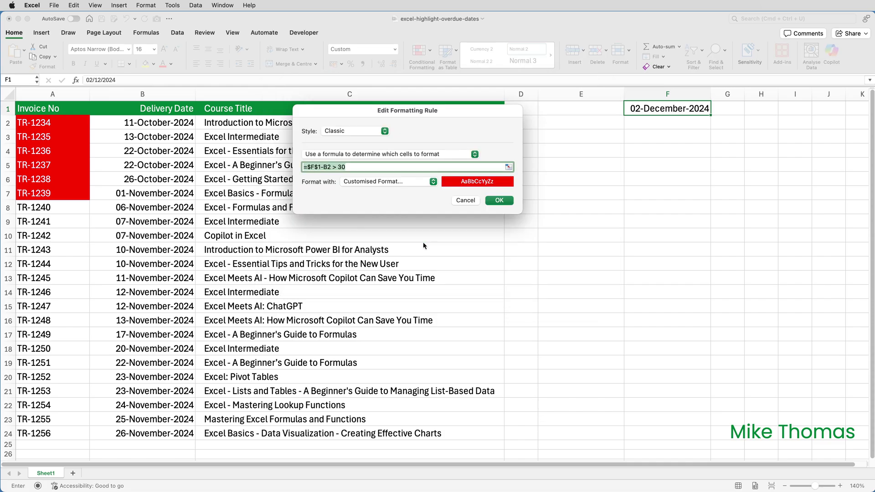
Step: Replace $F$1 with TODAY() so the formula reads =TODAY()-B2 > 30
left_click(321, 167)
left_click_drag(307, 167, 320, 167)
type("TOD")
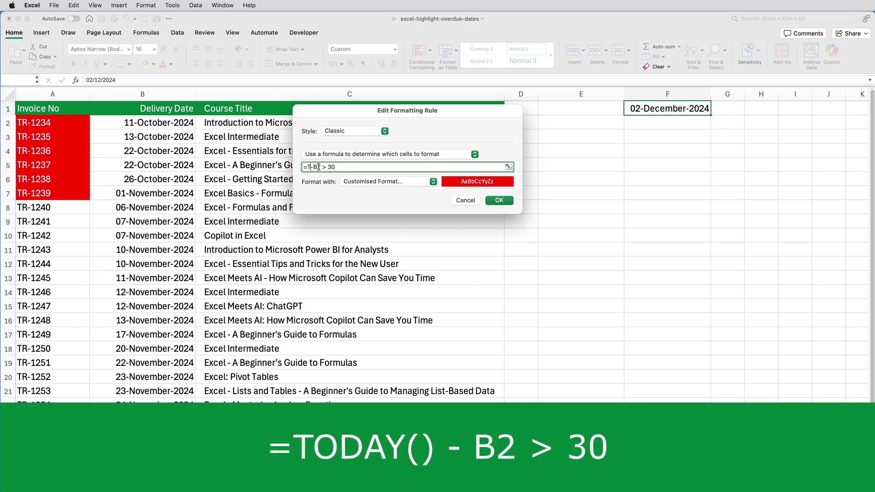
type("AY()")
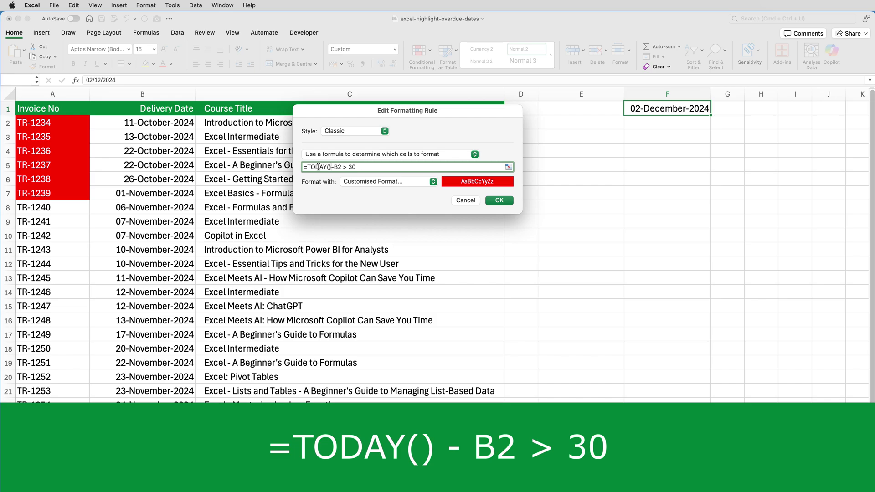